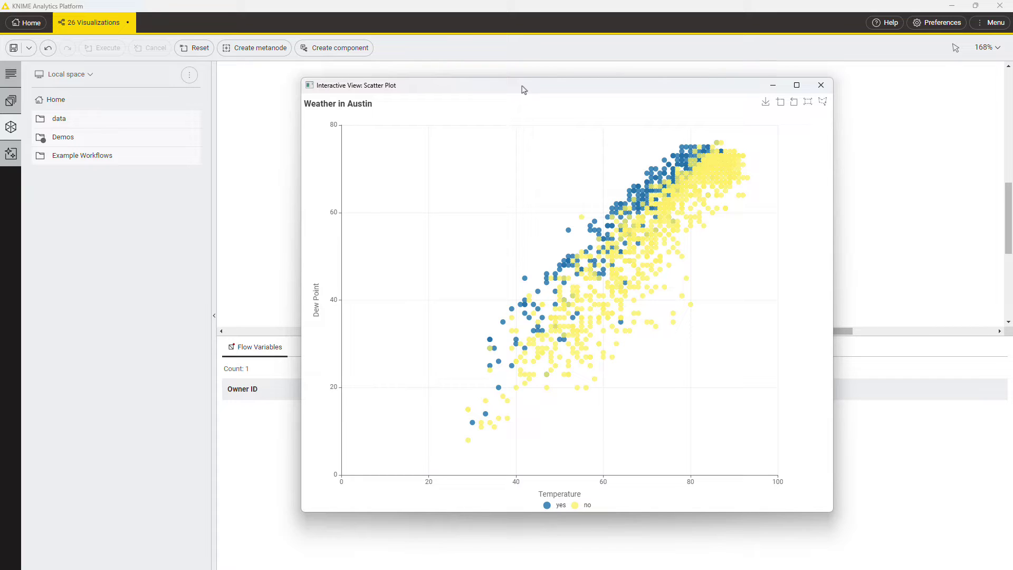
Close the plot view, preview the Austin weather table's 1319 rows, and open the Scatter Plot settings.
click(824, 86)
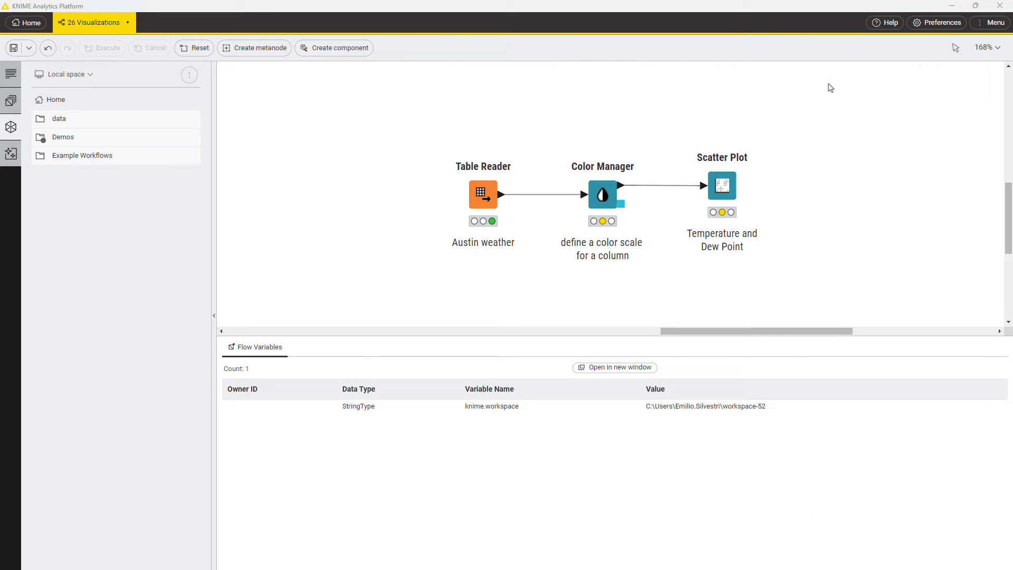
click(494, 196)
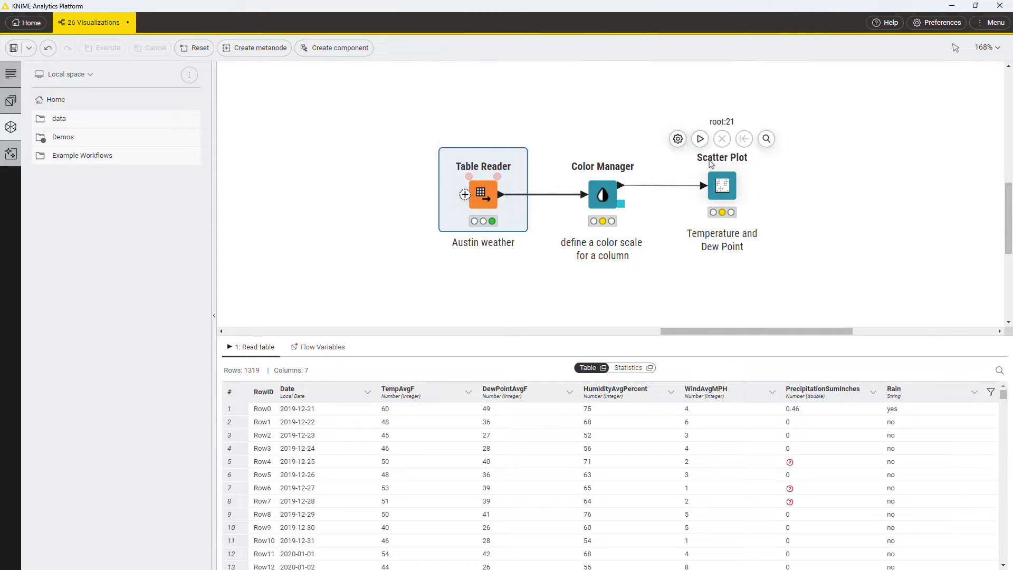
click(676, 148)
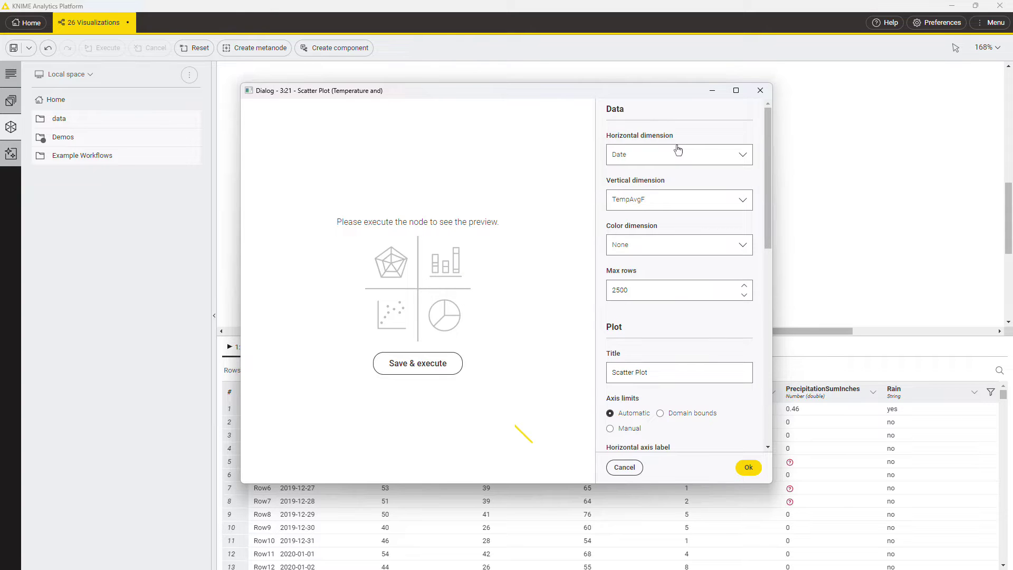
Execute the Scatter Plot and plot TempAvgF horizontally against DewPointAvgF vertically.
click(446, 372)
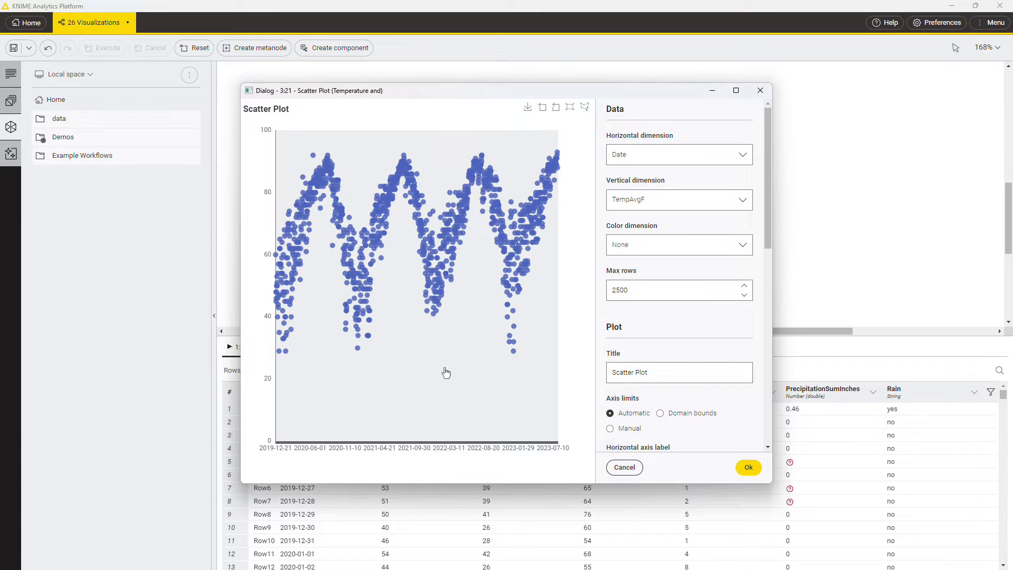
click(646, 159)
click(654, 183)
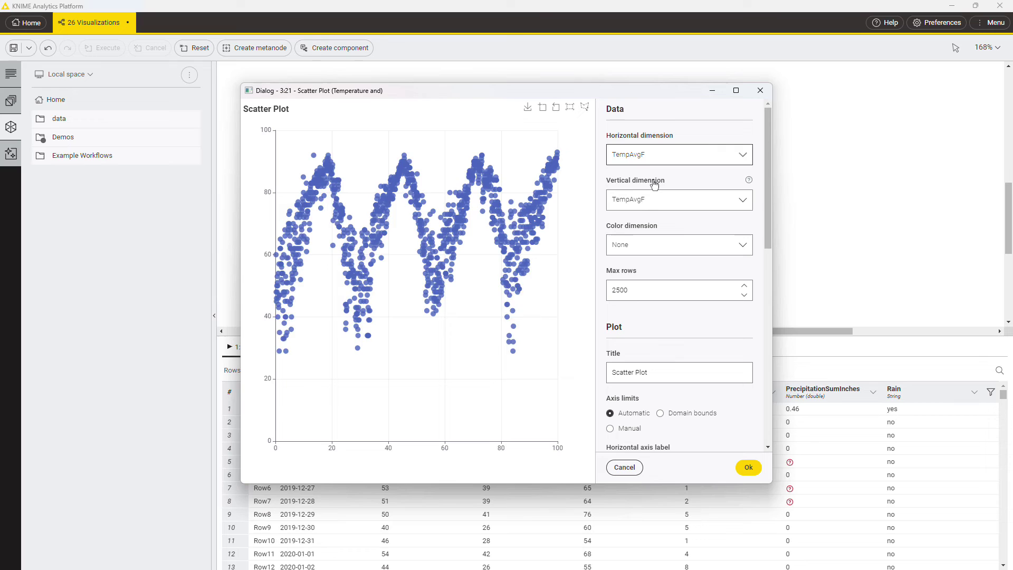
click(655, 199)
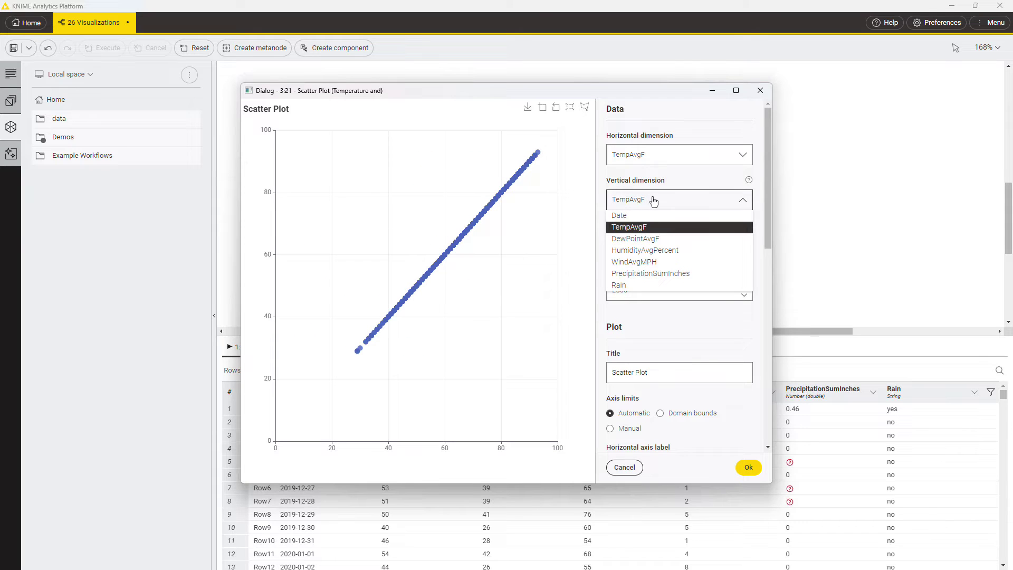
click(656, 237)
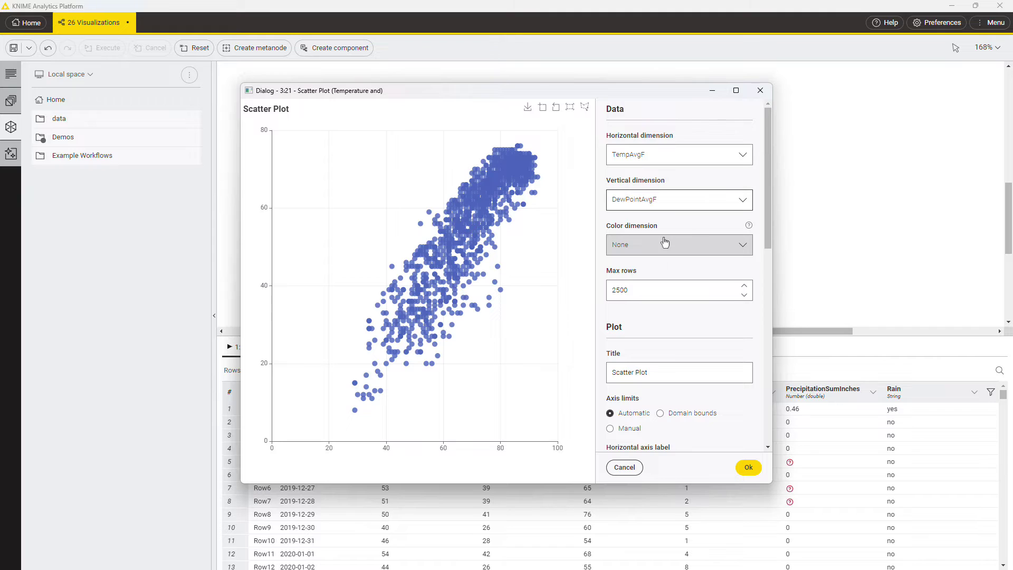
Title the plot 'Weather in Austin', label the axes 'Temperature' and 'Dew Point', and apply.
scroll(665, 242, down, 3)
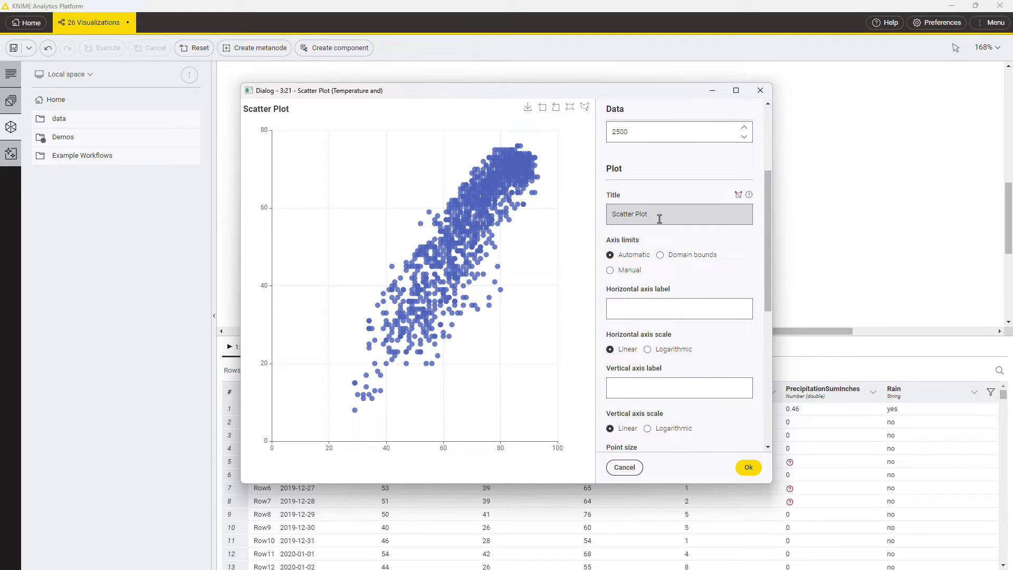
drag(650, 214, 613, 216)
text(We)
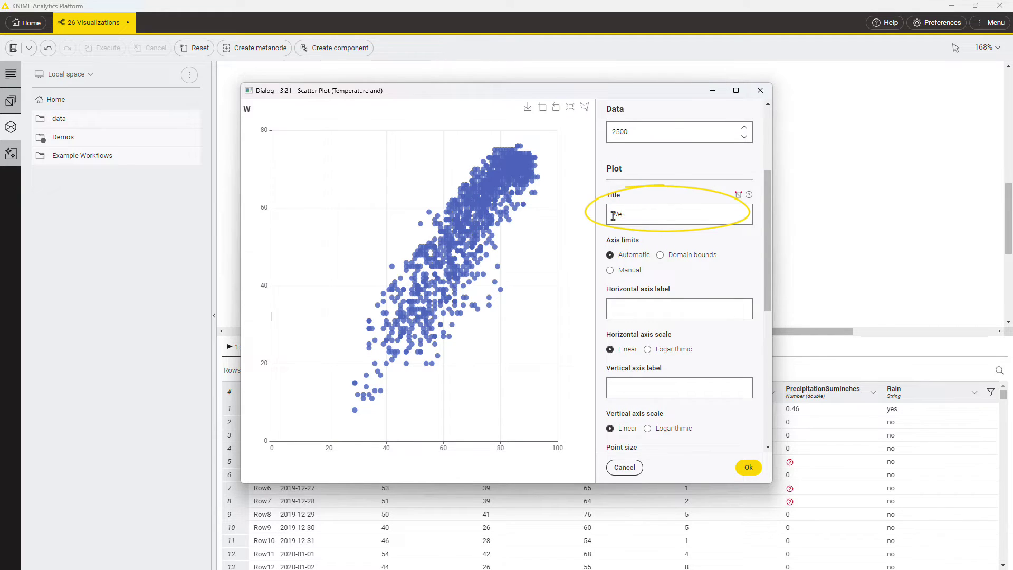
text(ather in Austin)
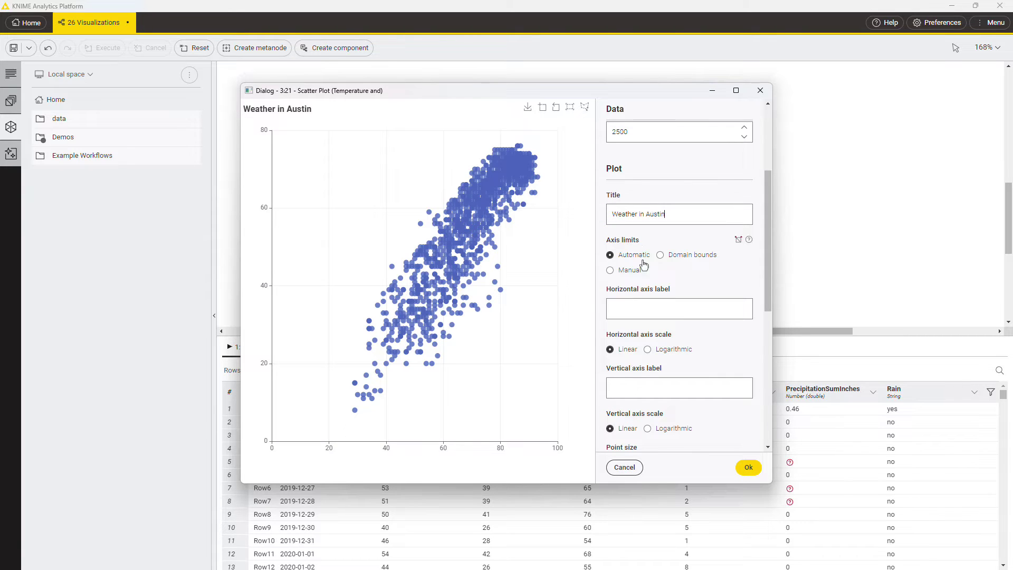
click(659, 309)
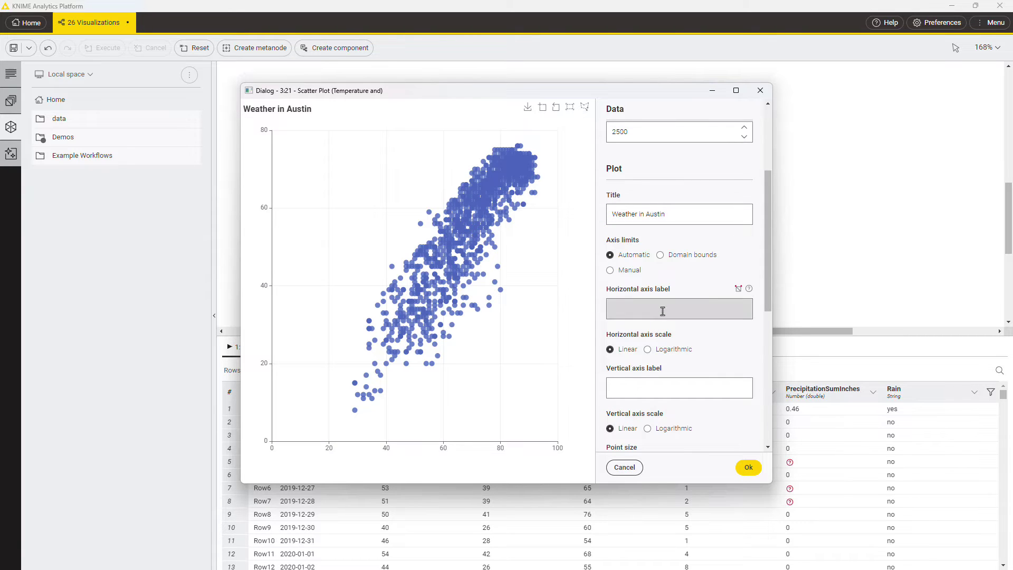
text(Temperature)
click(673, 388)
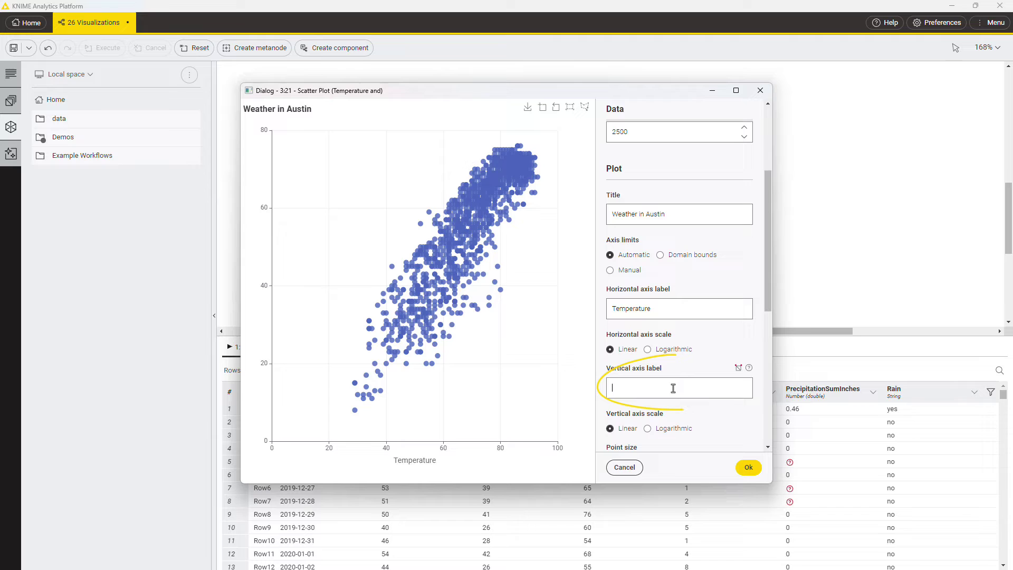
text(Dew Point)
click(748, 467)
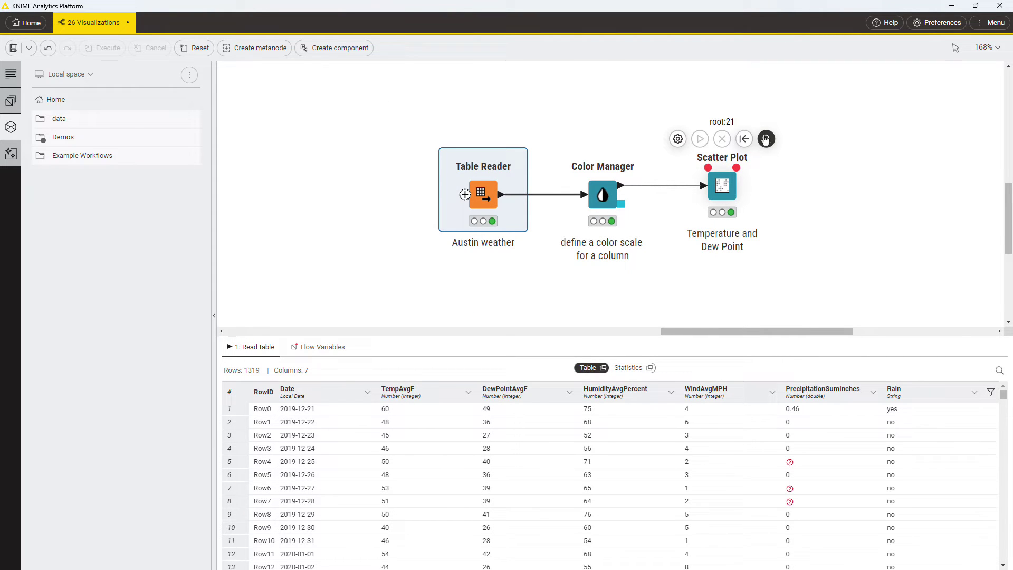
click(766, 139)
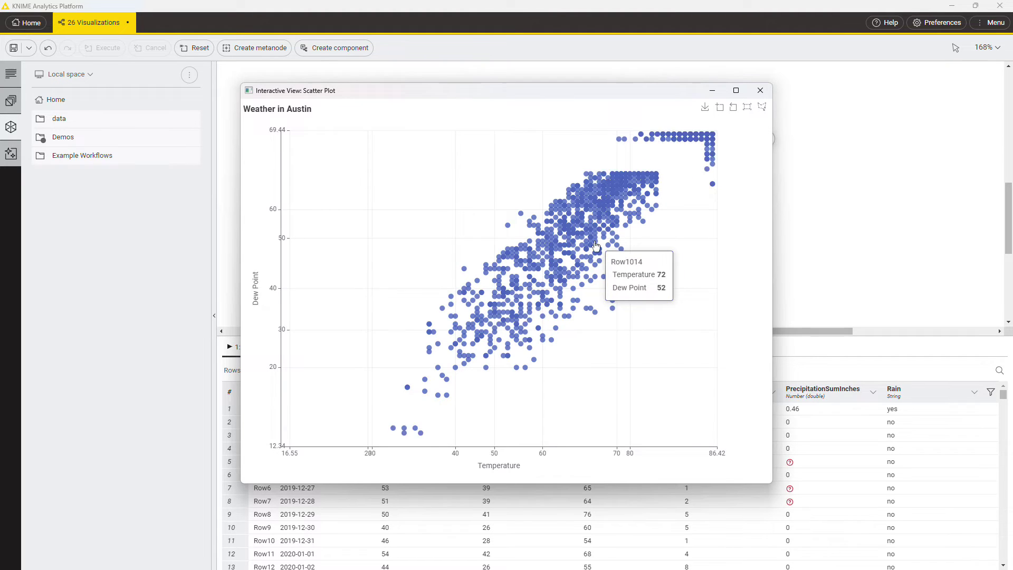
scroll(624, 297, up, 3)
scroll(624, 296, down, 3)
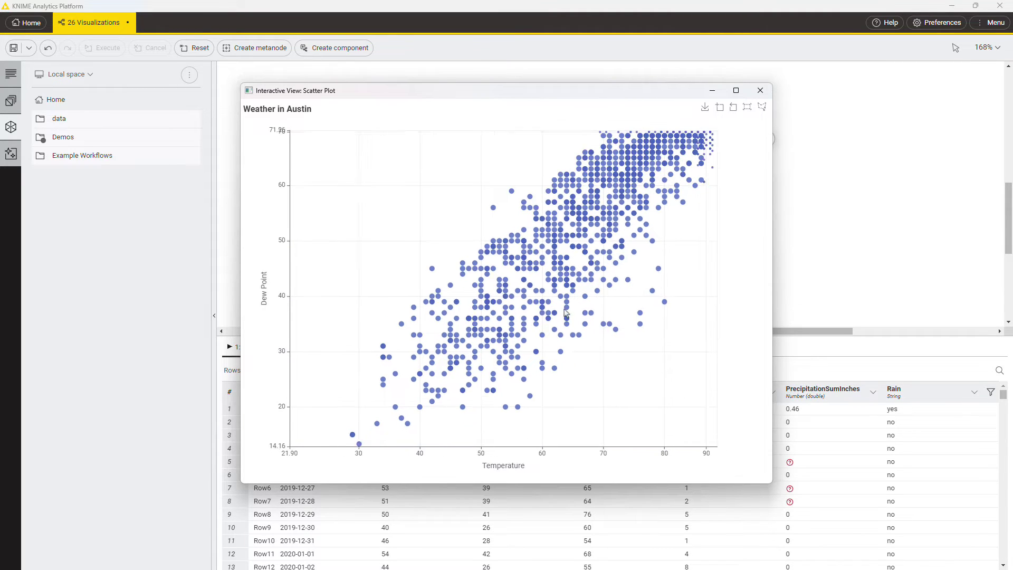
mouse_move(538, 250)
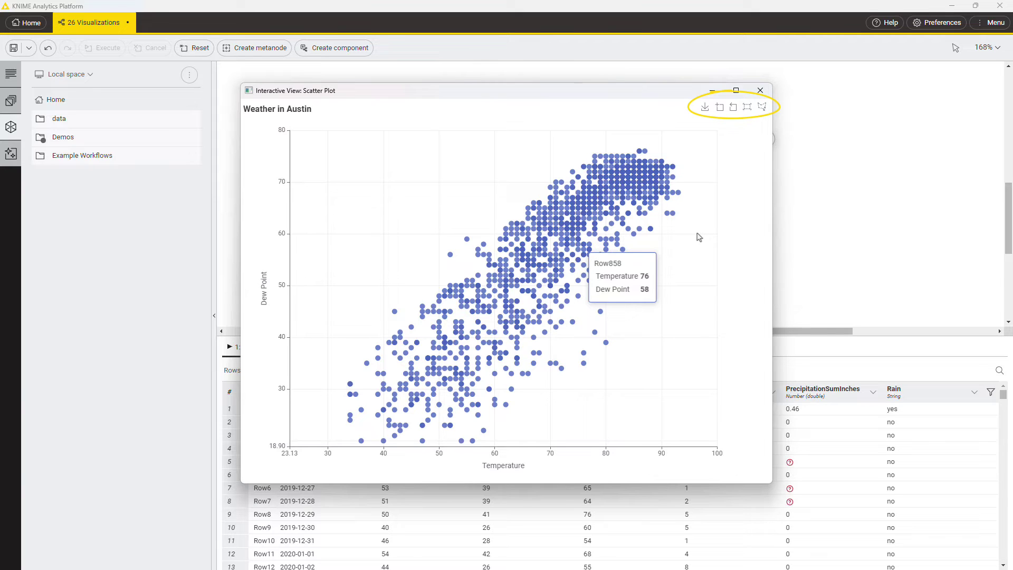
click(762, 107)
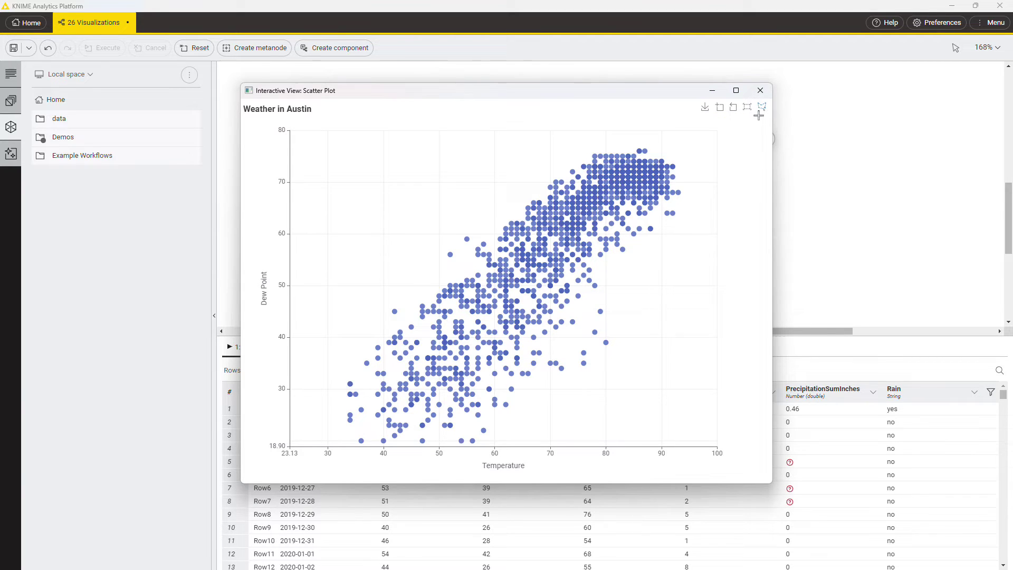
mouse_move(537, 237)
mouse_down()
mouse_move(629, 262)
mouse_move(646, 211)
mouse_move(632, 197)
mouse_up()
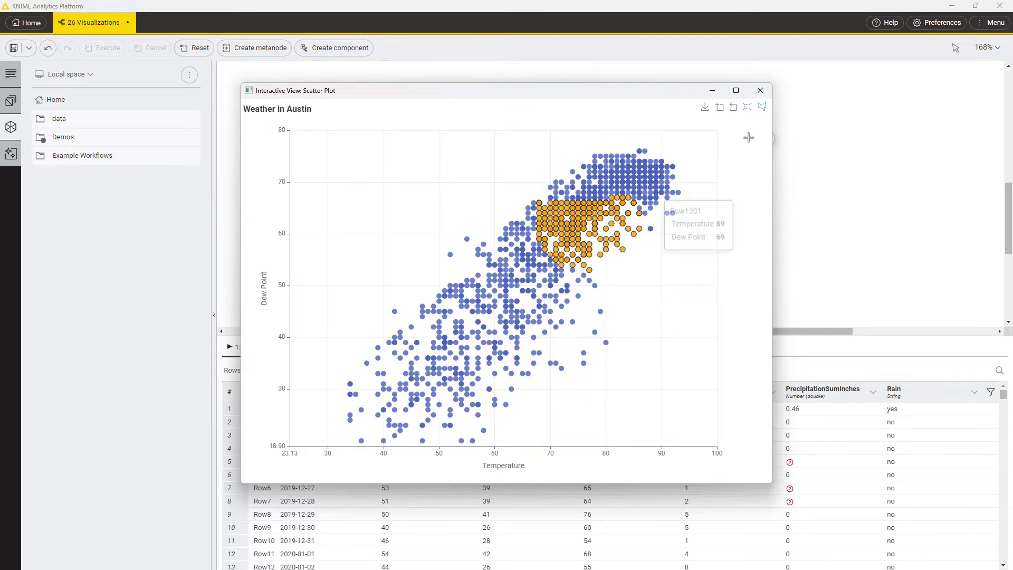
click(762, 94)
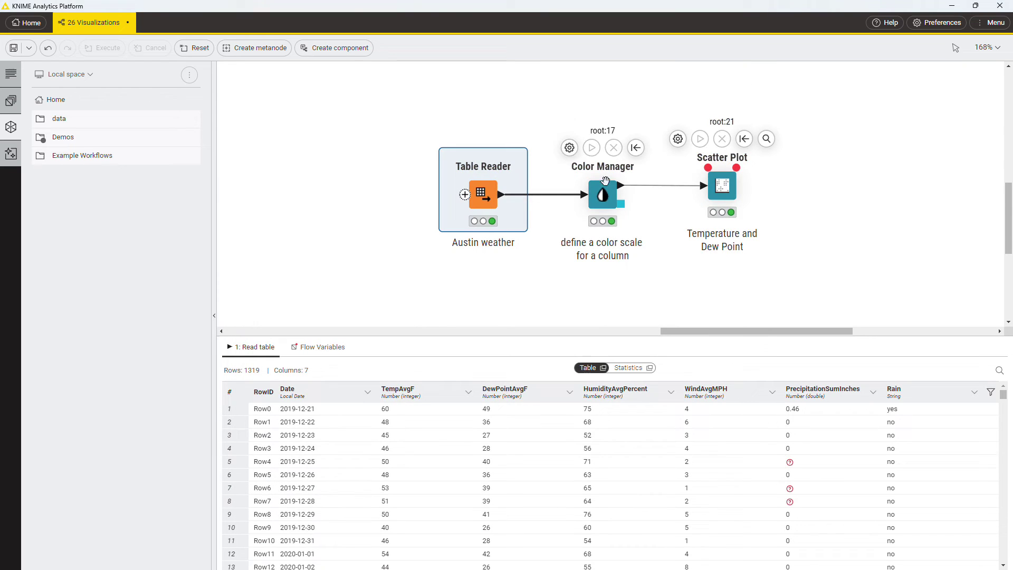
Shade HumidityAvgPercent from light green (27) to dark green (97), execute Color Manager, and view its output.
click(571, 148)
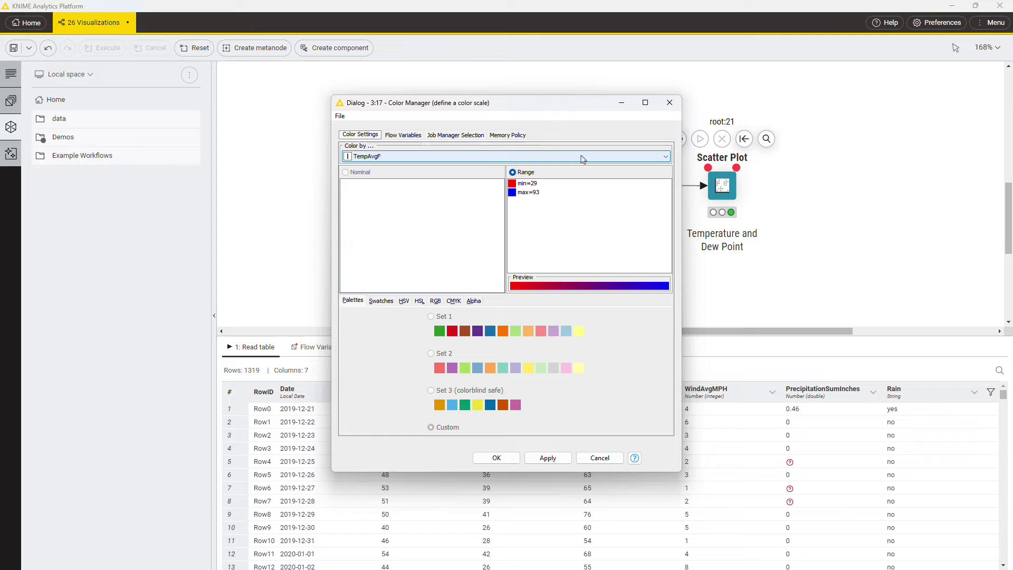
click(582, 157)
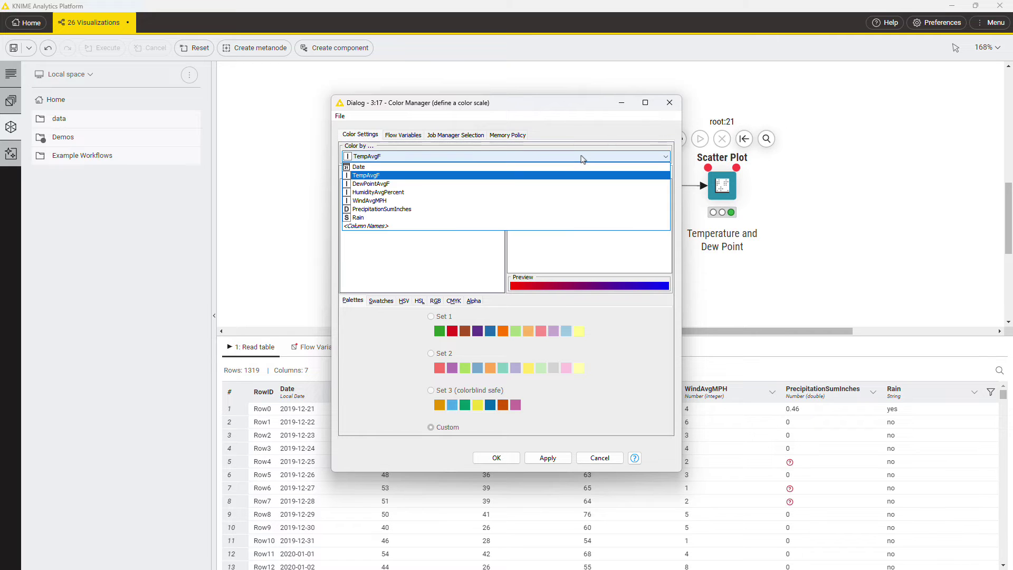
click(583, 193)
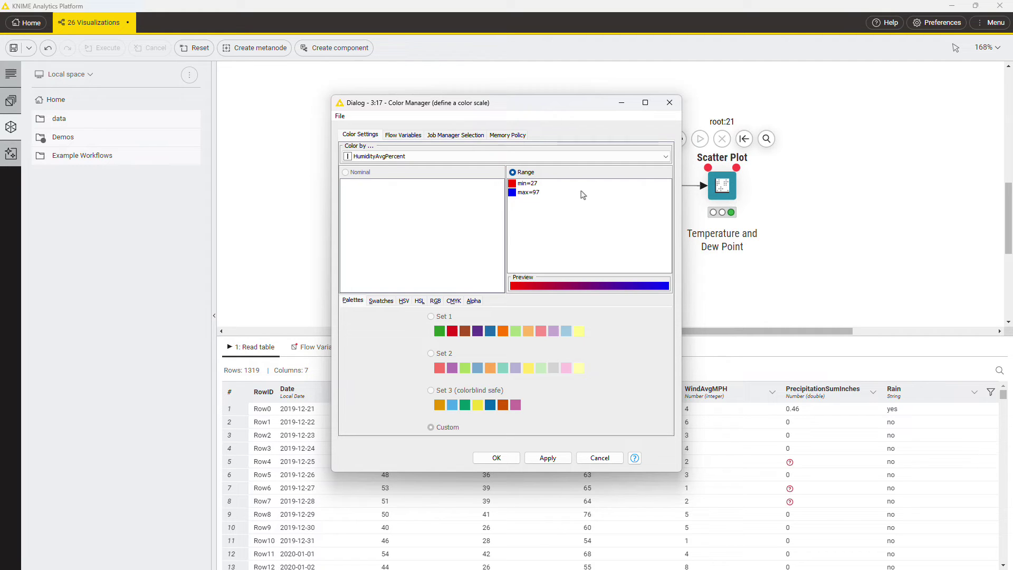
click(576, 186)
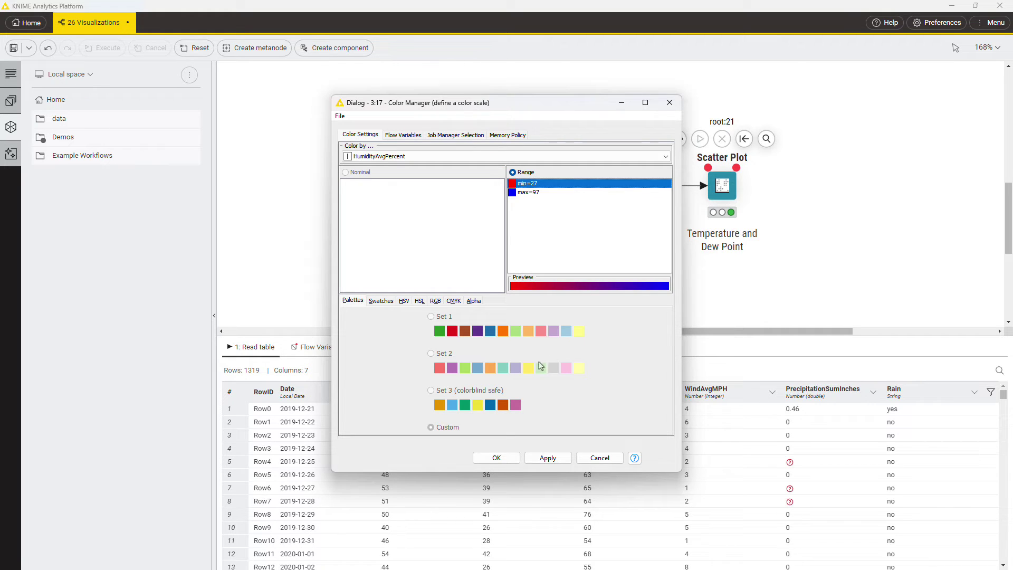
click(541, 367)
click(550, 194)
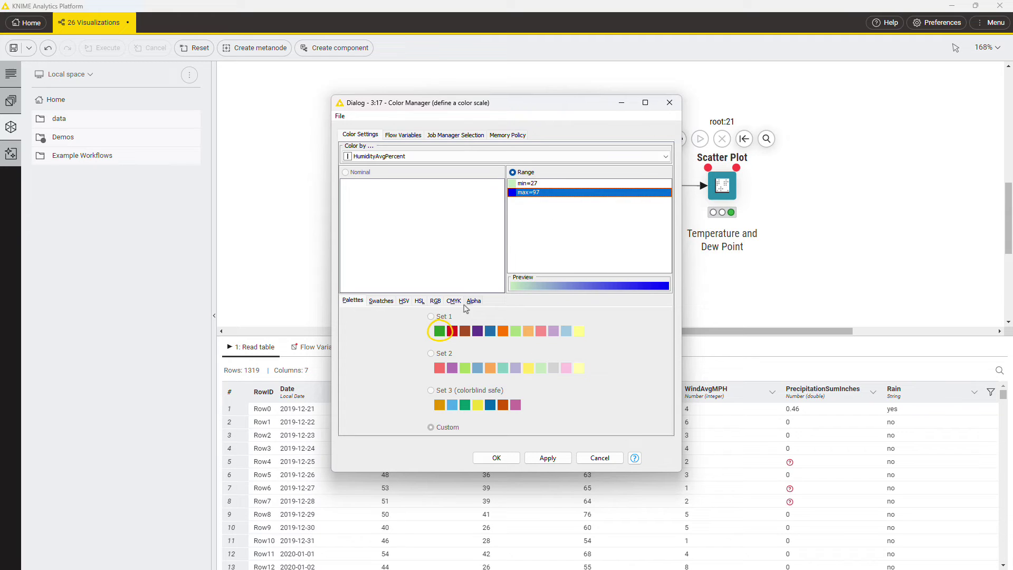
click(439, 331)
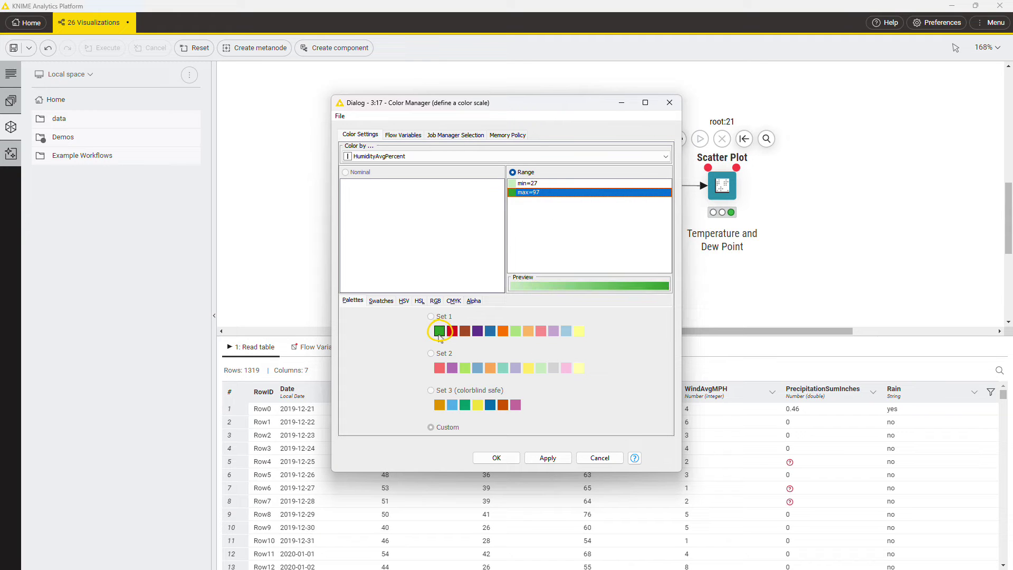
click(496, 458)
click(592, 148)
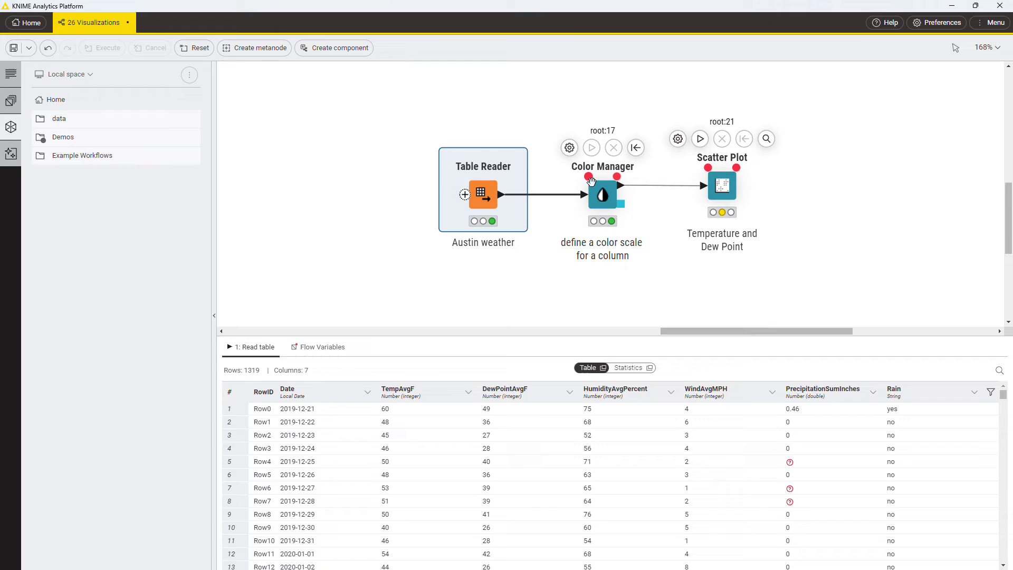
click(602, 195)
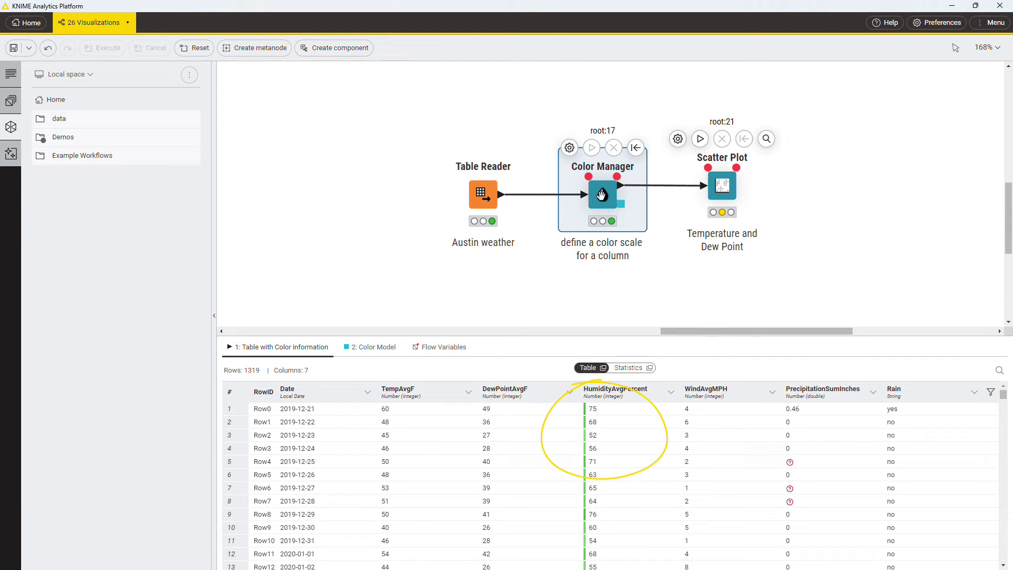
Color the scatter points by HumidityAvgPercent, execute, and lower the legend range's upper limit to 93.
click(677, 139)
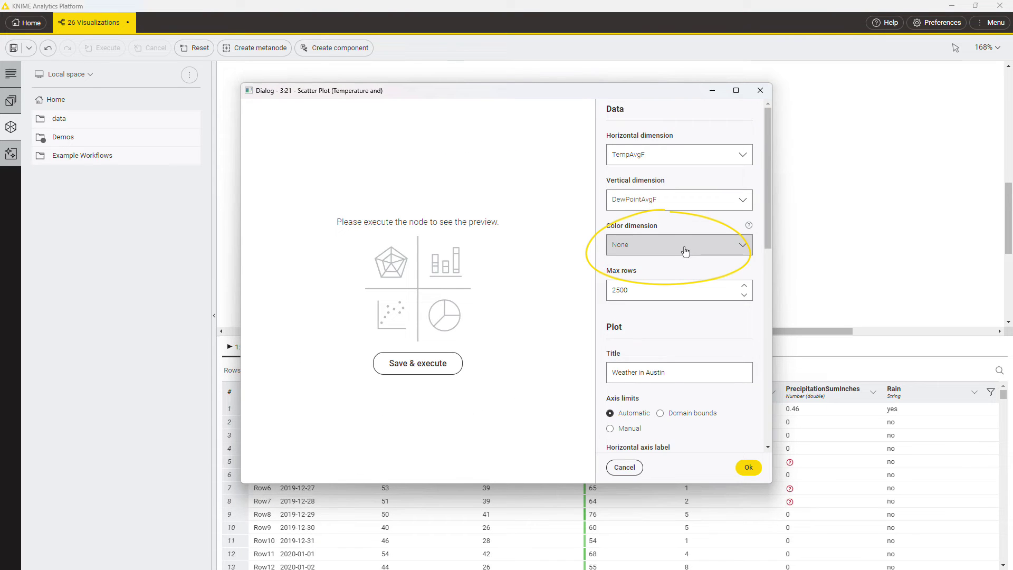
click(683, 246)
click(684, 272)
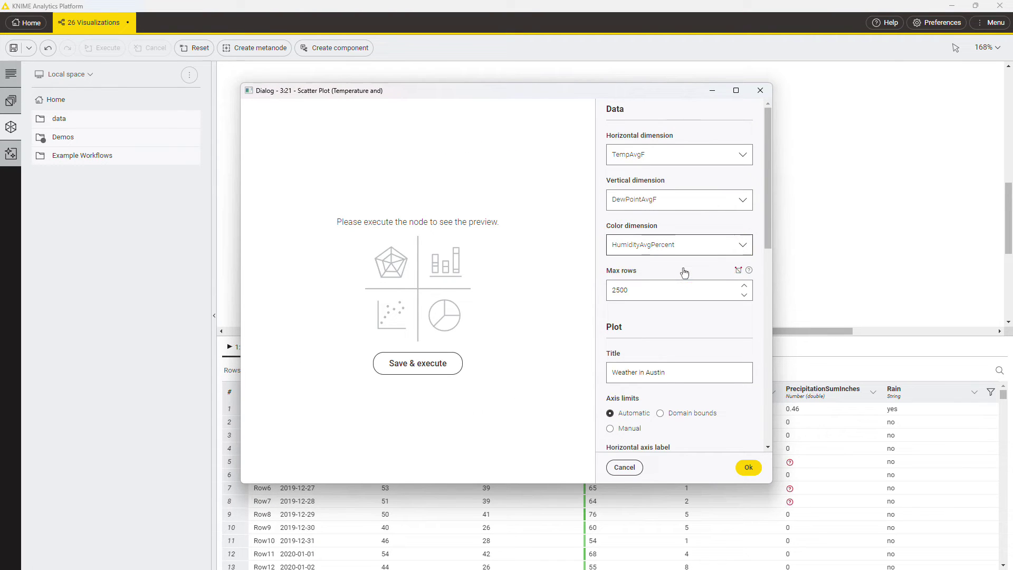
click(431, 367)
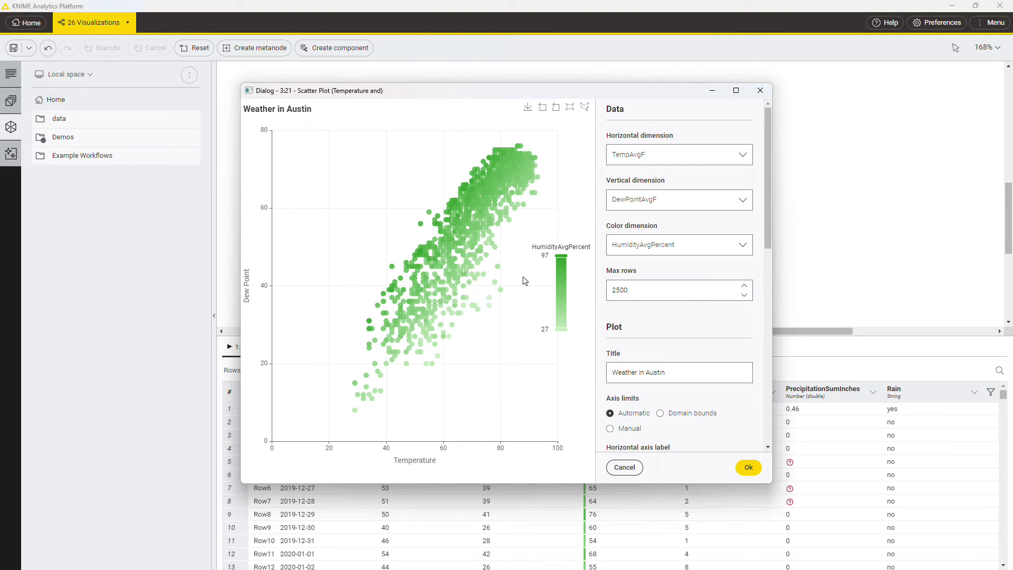
drag(566, 257, 565, 264)
click(749, 468)
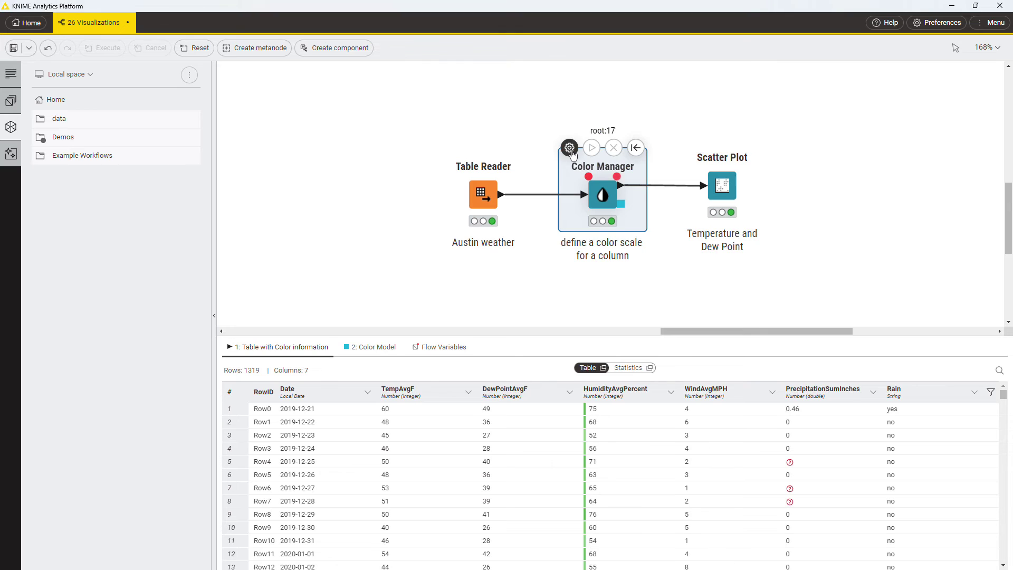
Switch Color Manager to the Rain column, with no in yellow and yes in blue.
double_click(574, 154)
click(568, 152)
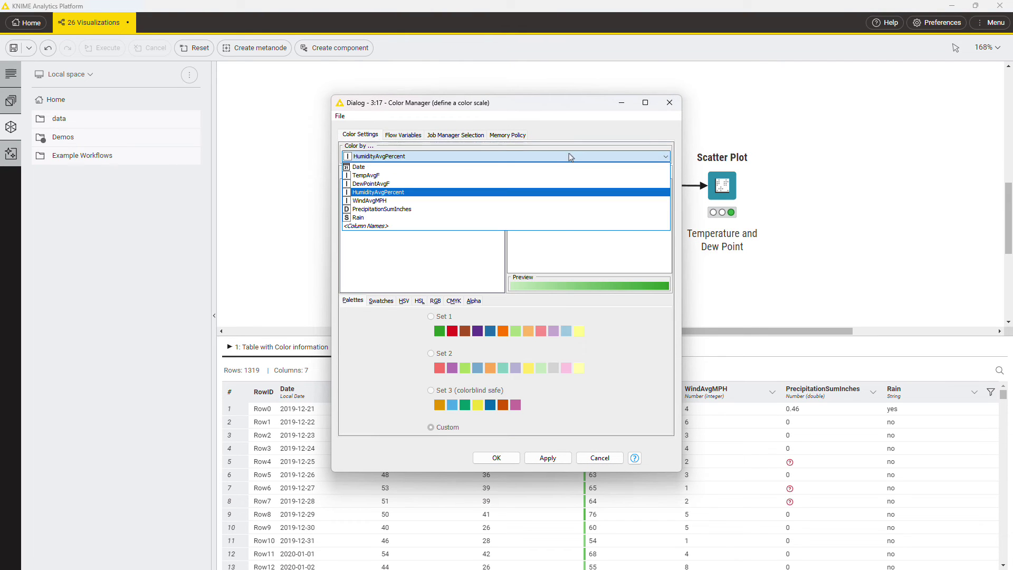
click(557, 218)
click(469, 185)
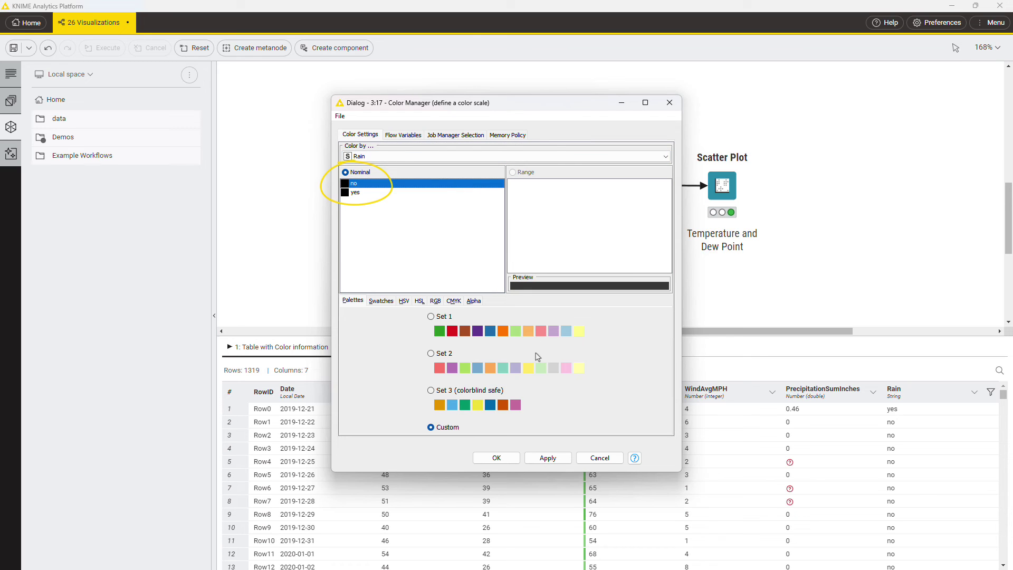
click(528, 368)
click(473, 193)
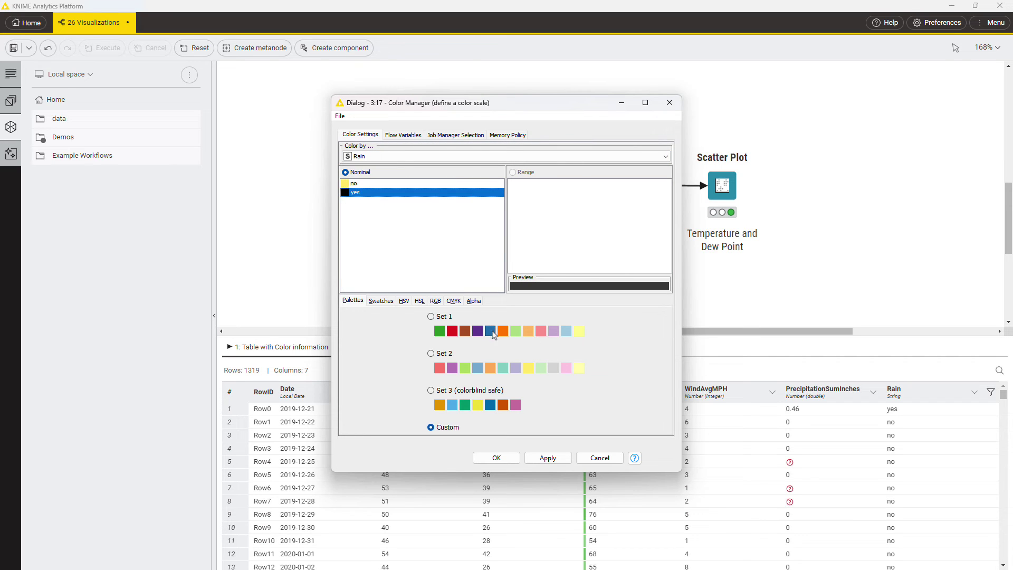
click(491, 331)
click(496, 457)
click(679, 139)
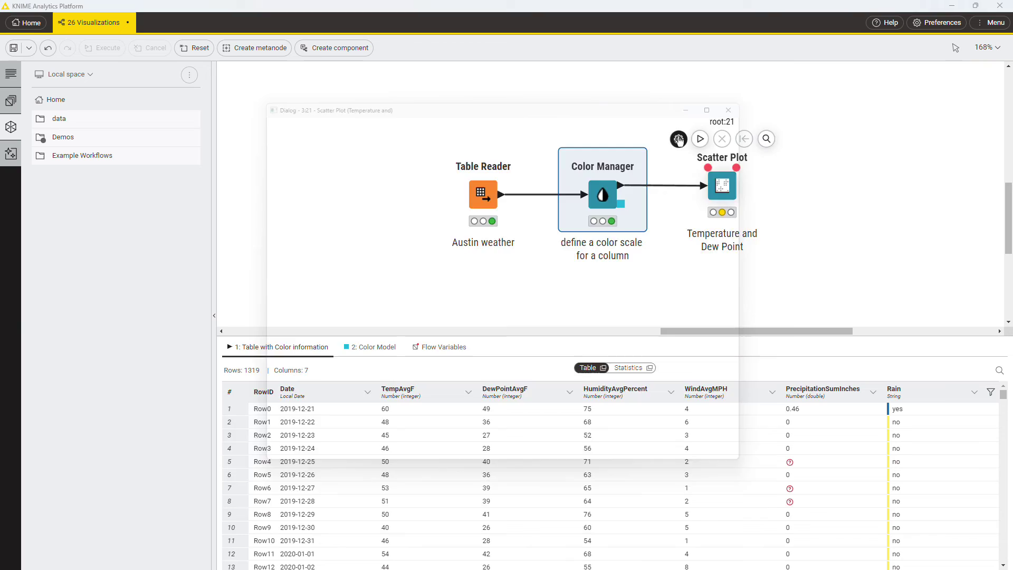
Color the scatter points by Rain, execute, and toggle the legend's 'no' points off and back on.
click(672, 246)
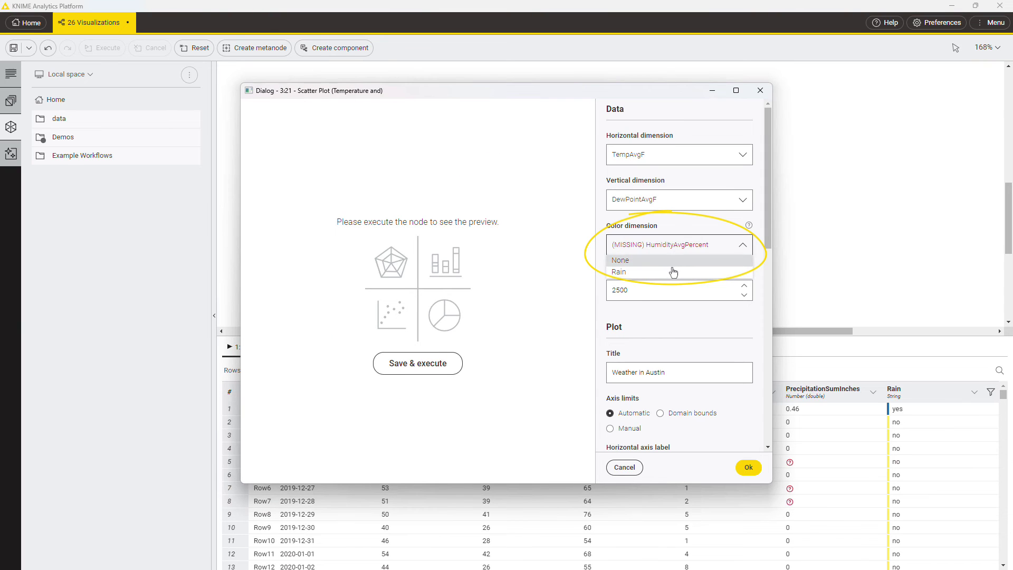
click(673, 272)
click(450, 364)
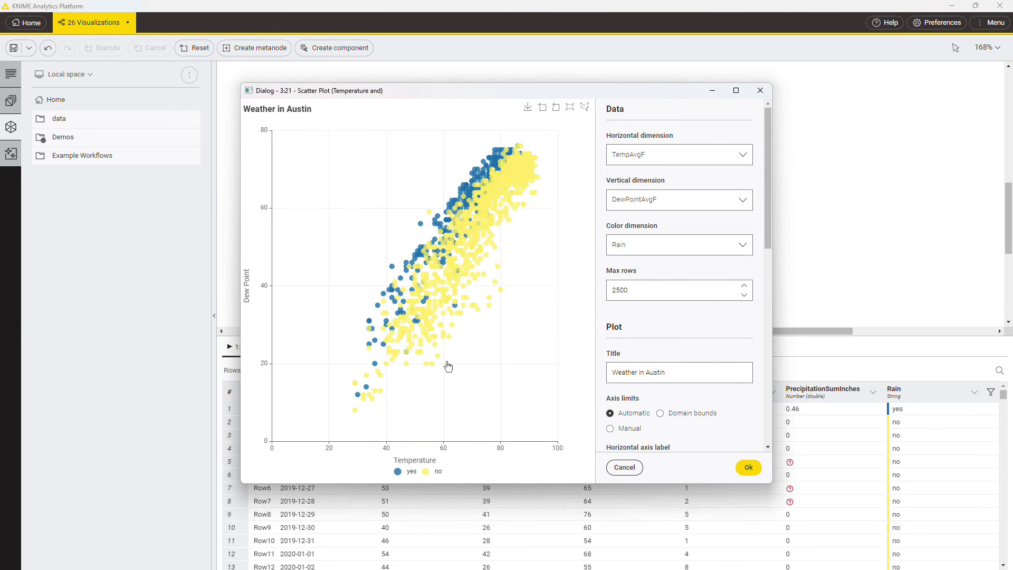
click(431, 476)
click(430, 476)
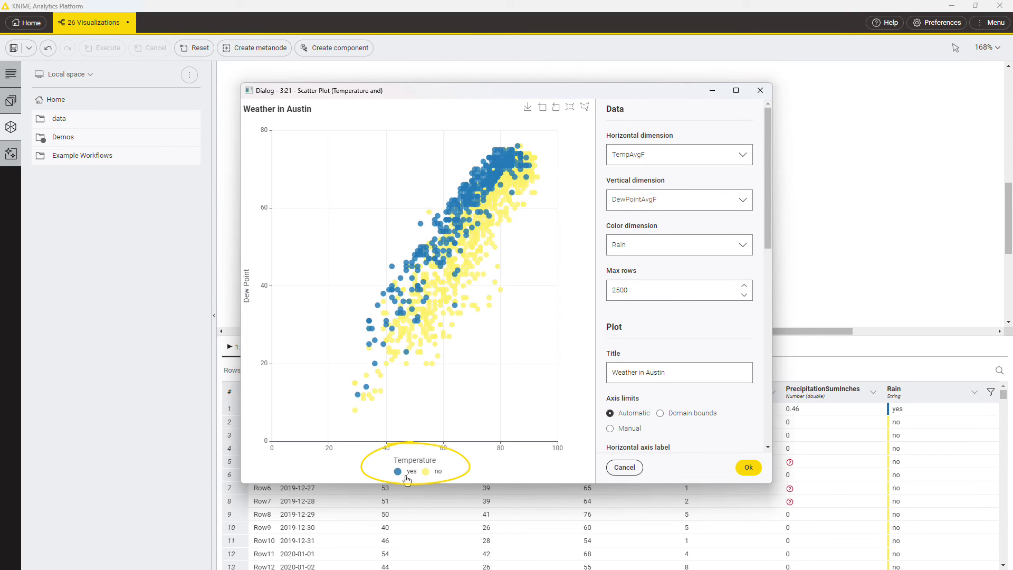